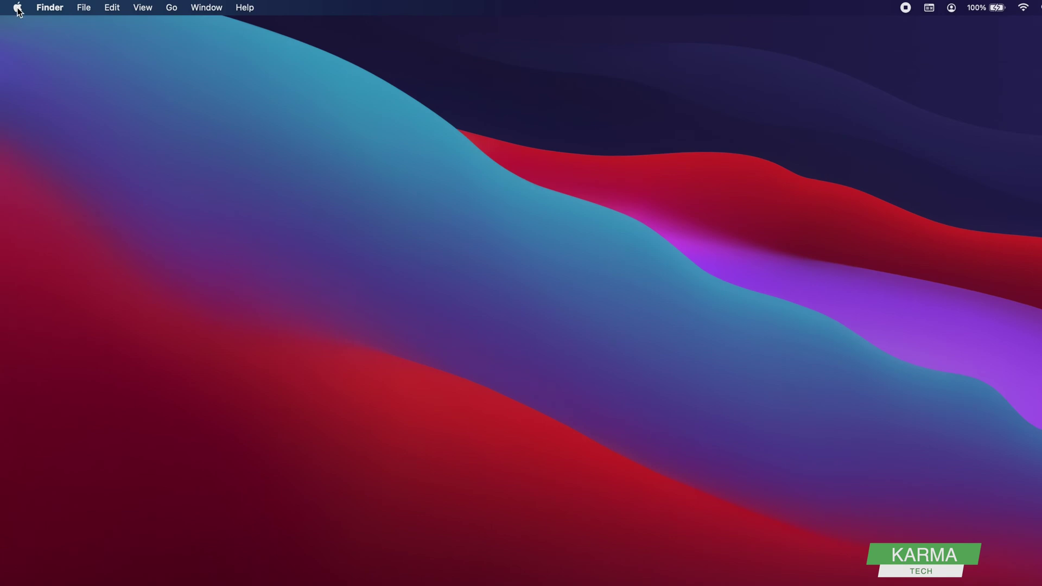
Step: Launch System Preferences through a Spotlight search for 'sys'
left_click(18, 8)
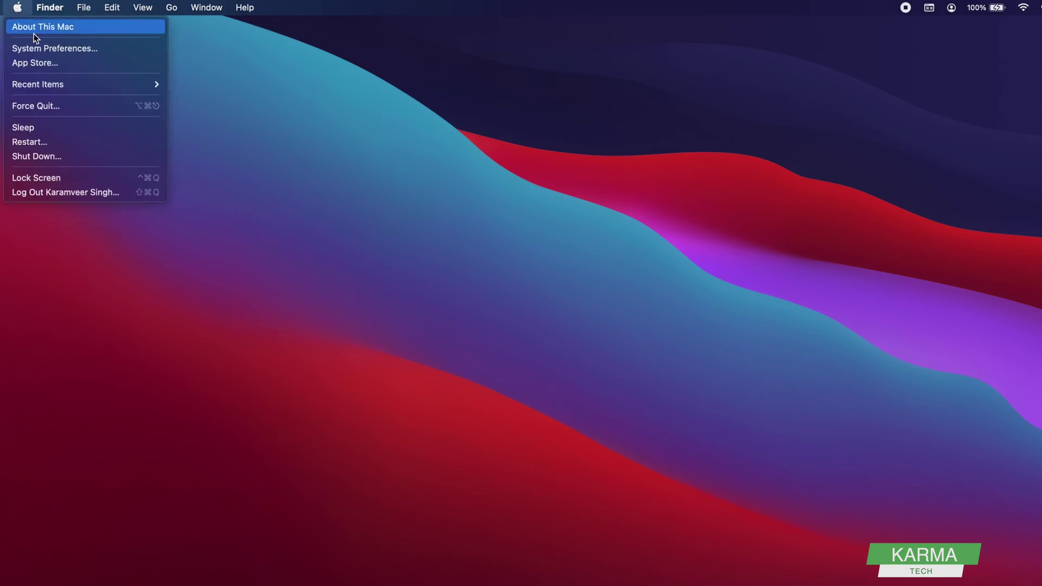
left_click(538, 413)
key("super+space")
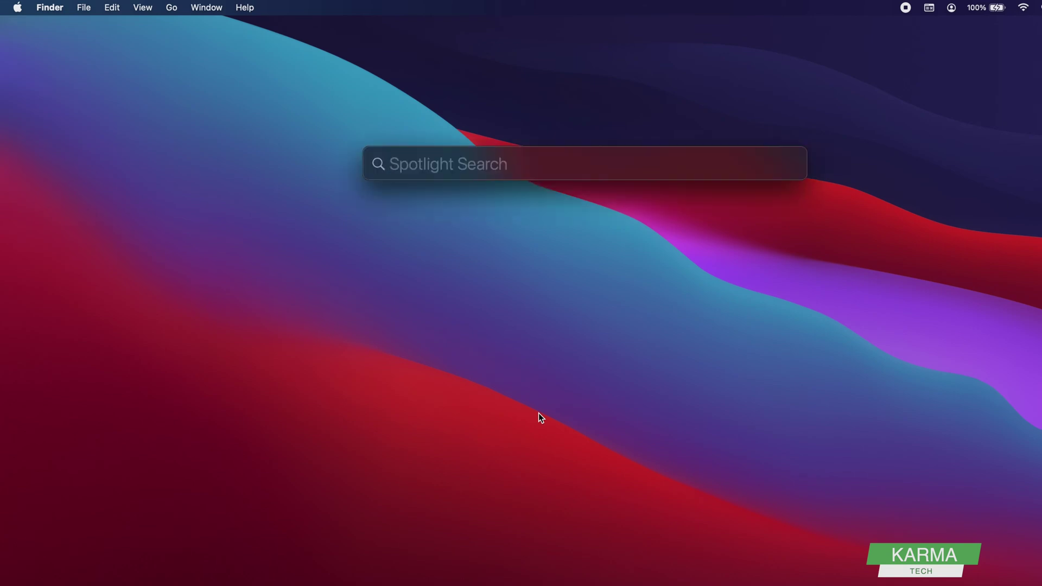
type("sysm")
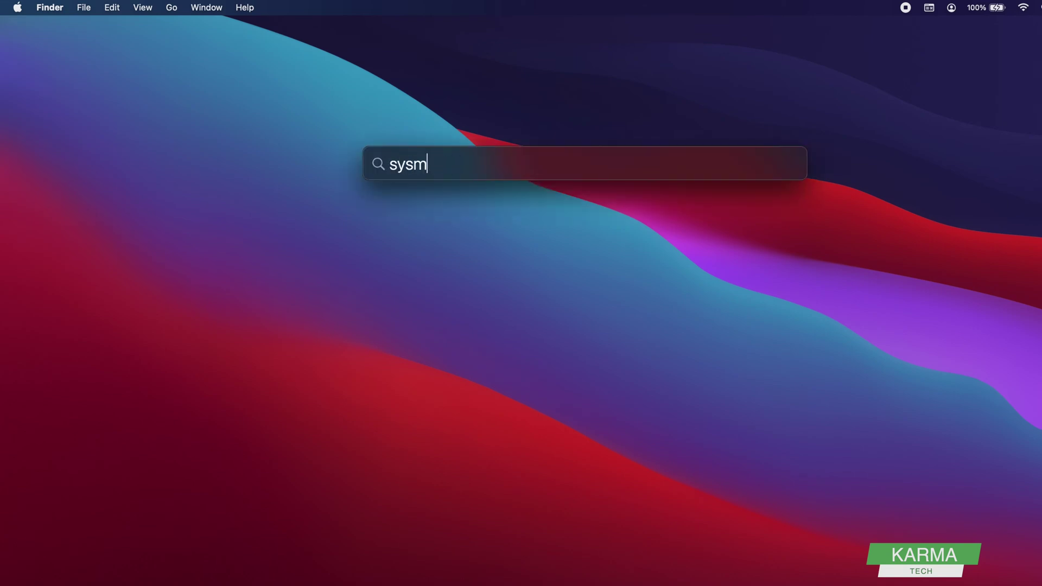
key("BackSpace")
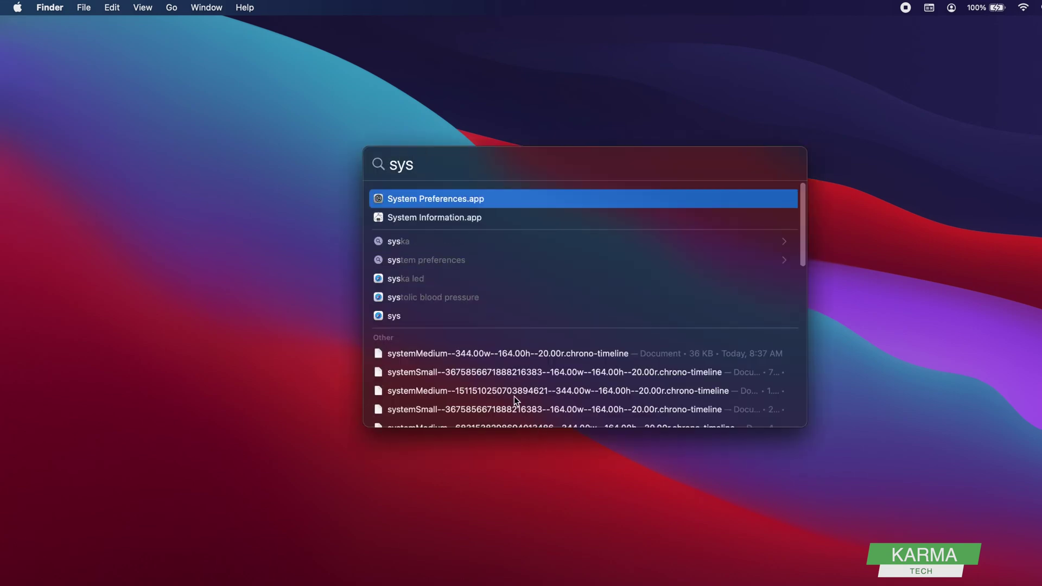
left_click(450, 202)
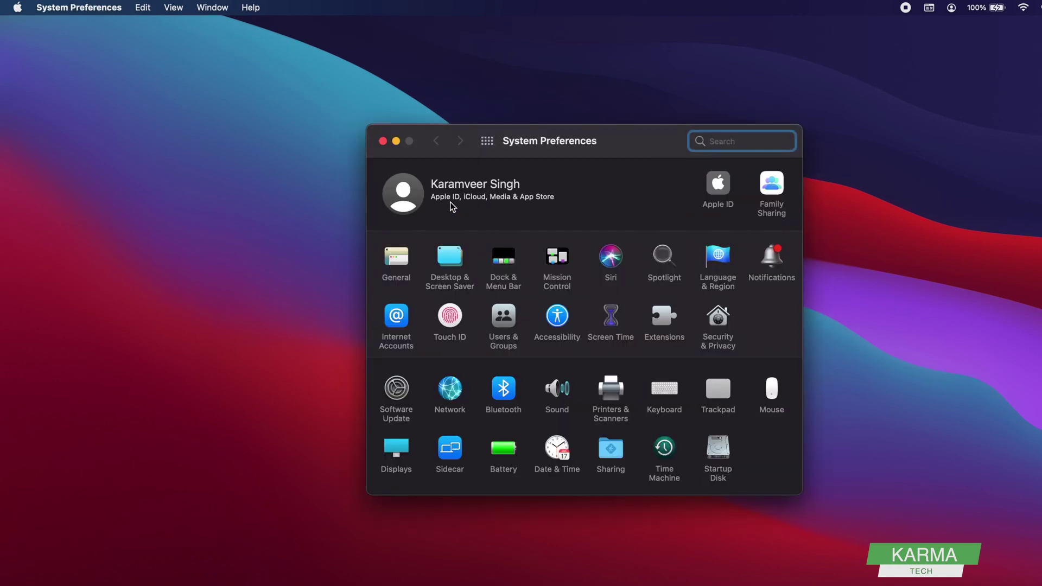
left_click(18, 7)
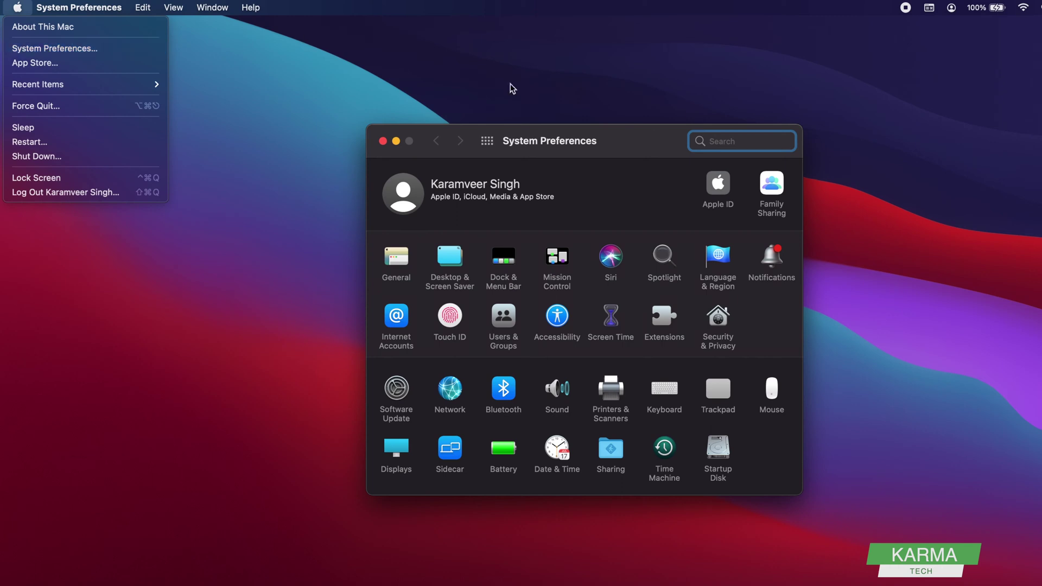
Step: Search System Preferences for 'keyboard' to list keyboard-related settings
left_click(633, 149)
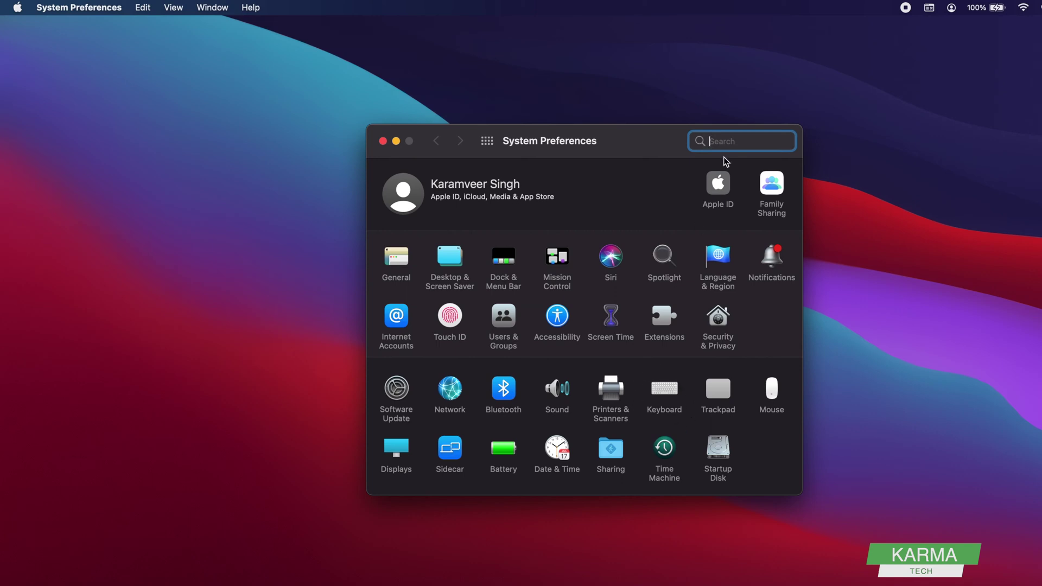
type("keyb")
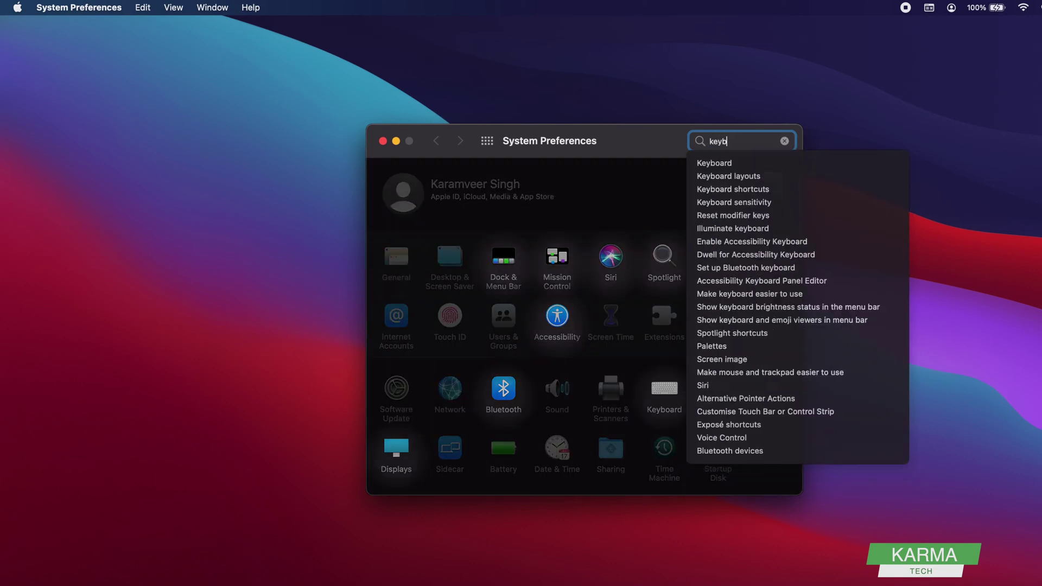
type("oard")
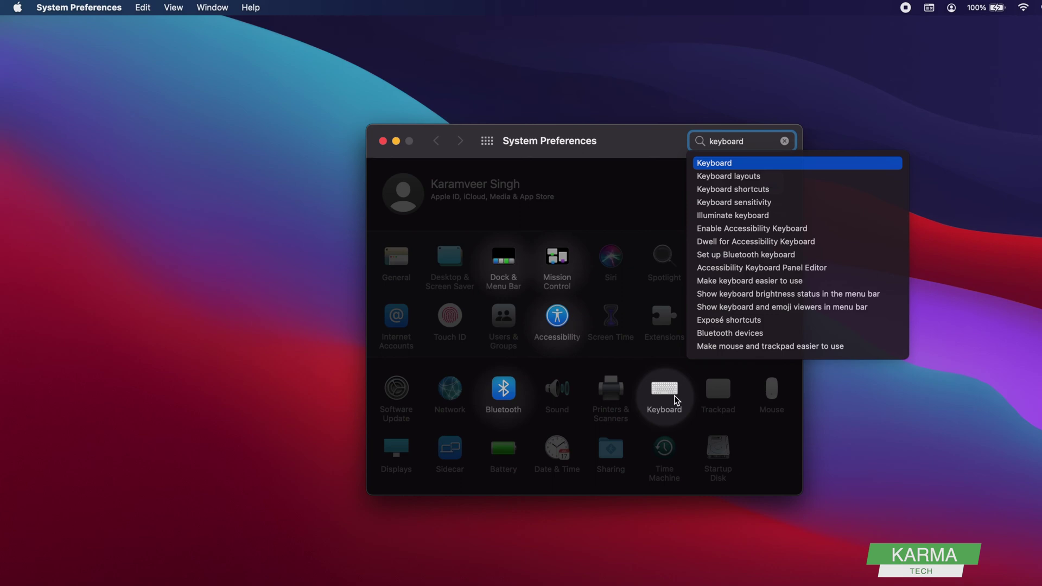
Step: Show the Keyboard pane's Input Sources tab, where only ABC is listed
left_click(715, 164)
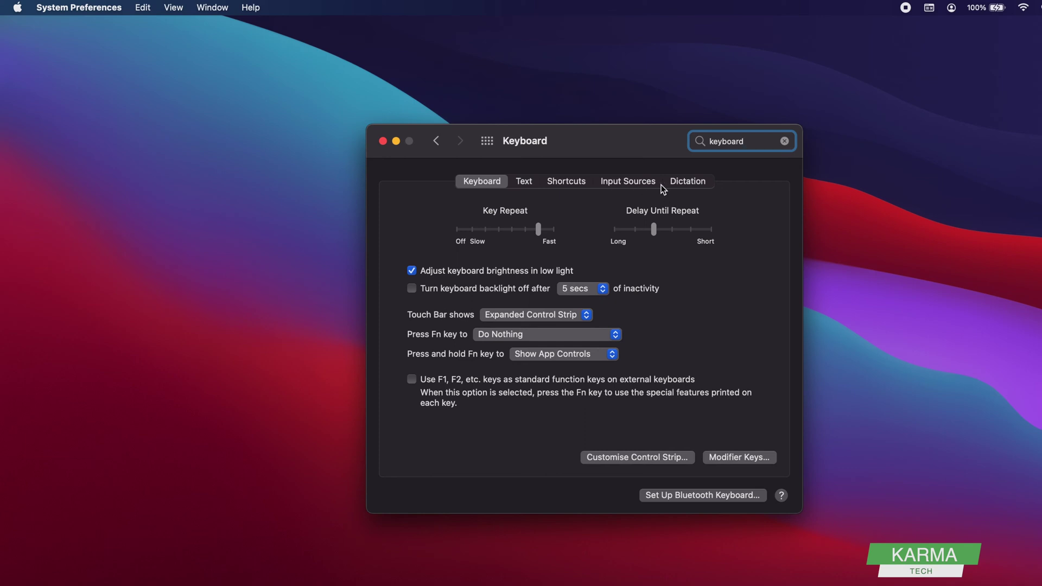
left_click(631, 184)
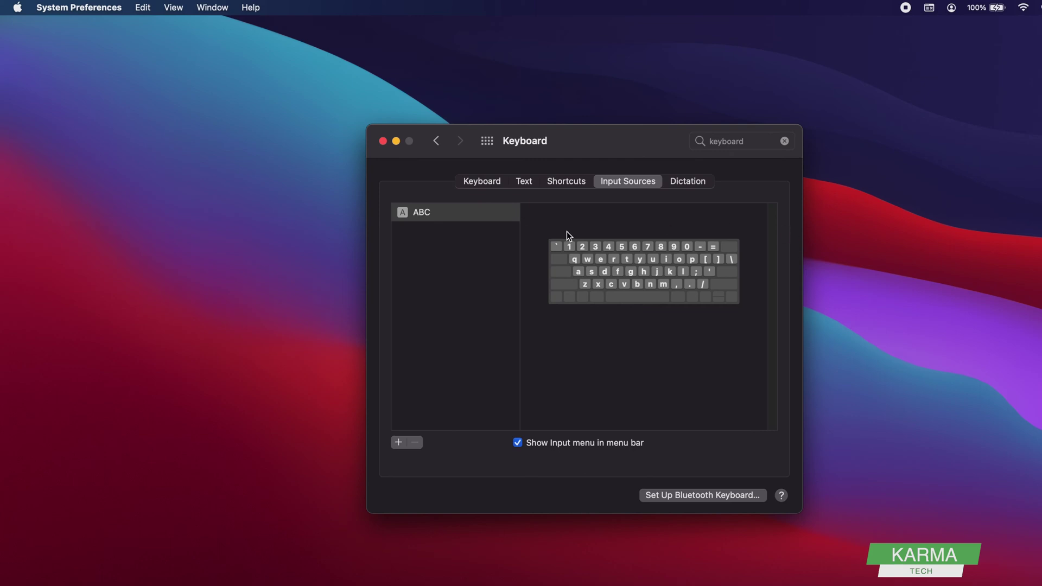
Step: Add Handwriting - Simplified from Chinese, Simplified as an input source below ABC
left_click(419, 212)
left_click(397, 444)
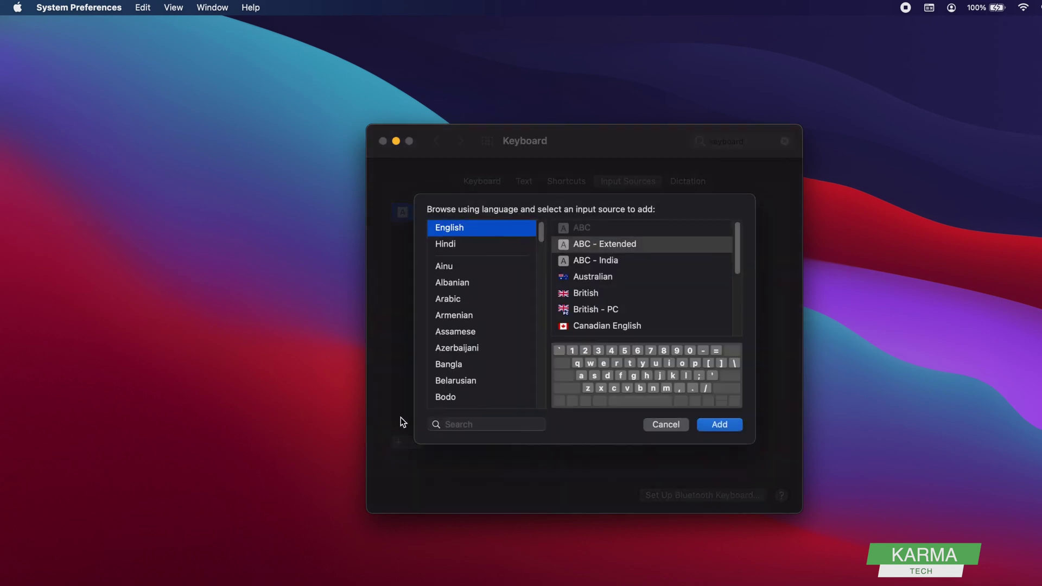
left_click_drag(541, 227, 541, 243)
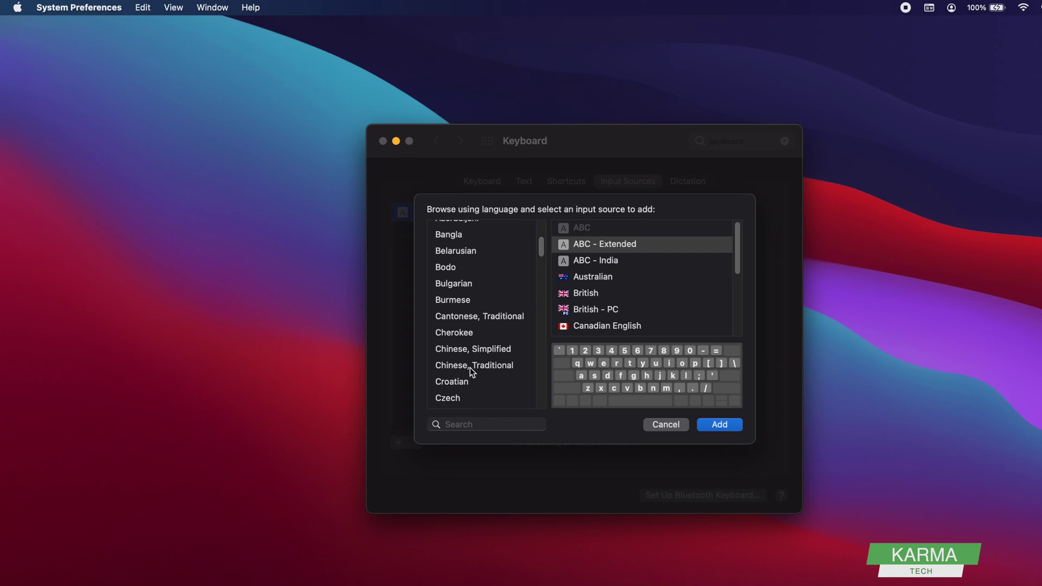
left_click(465, 353)
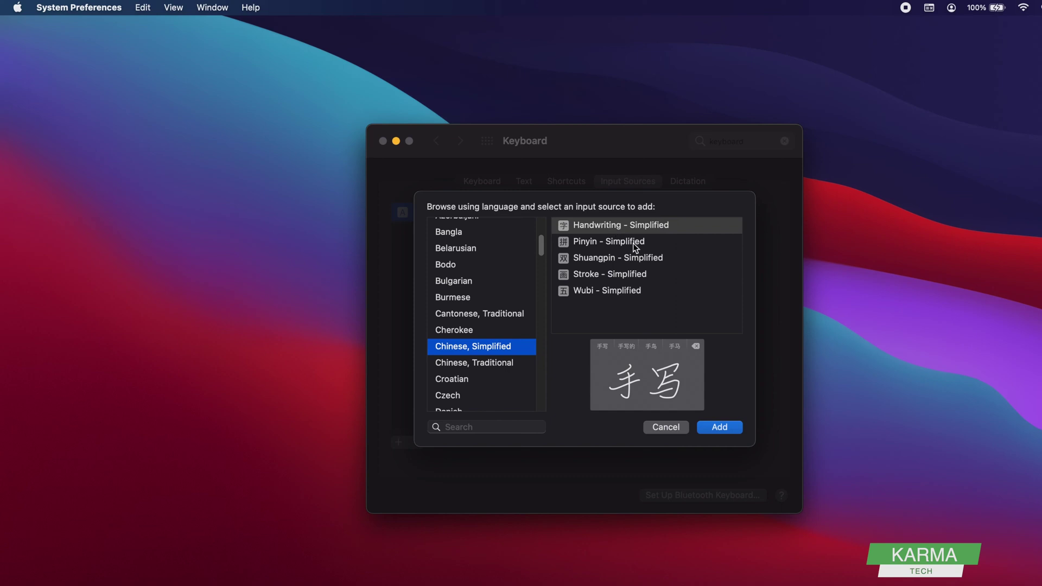
left_click(727, 429)
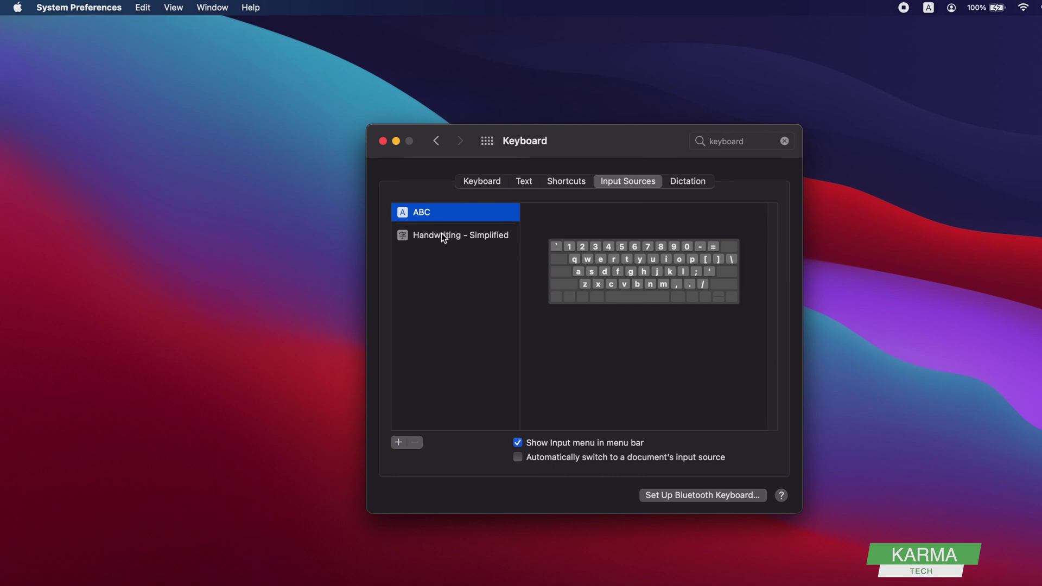
left_click(442, 236)
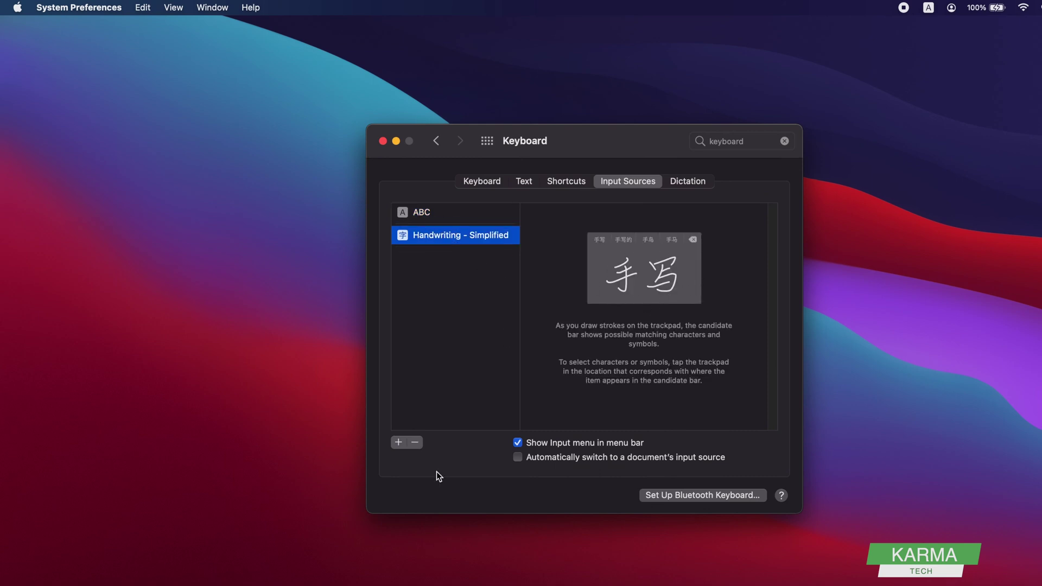
Step: Add Hindi's Devanagari - QWERTY as a third input source and preview the layouts
left_click(399, 443)
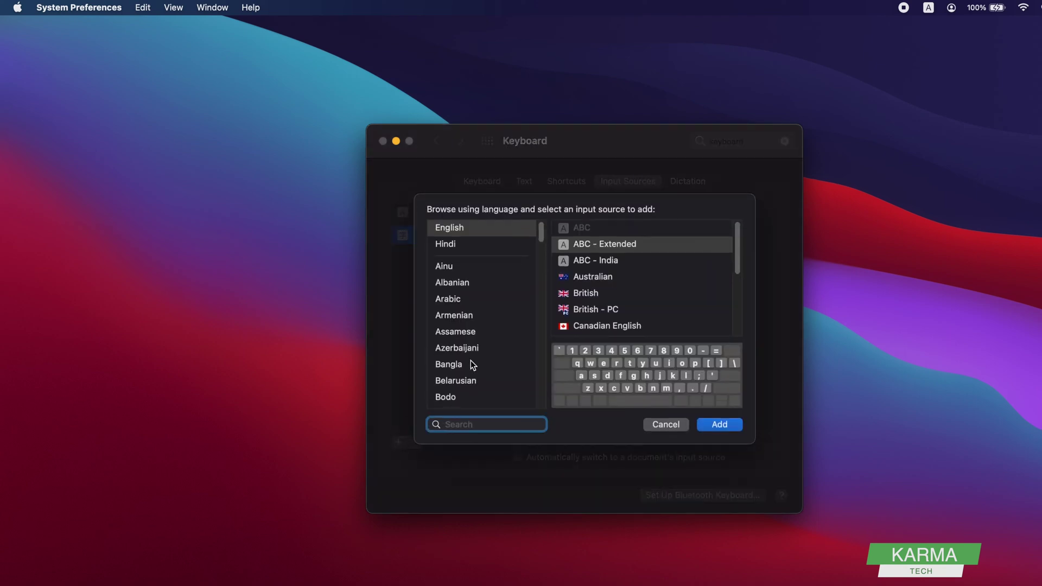
scroll(470, 361, "down", 3)
scroll(471, 361, "down", 8)
scroll(471, 360, "down", 3)
scroll(470, 361, "down", 5)
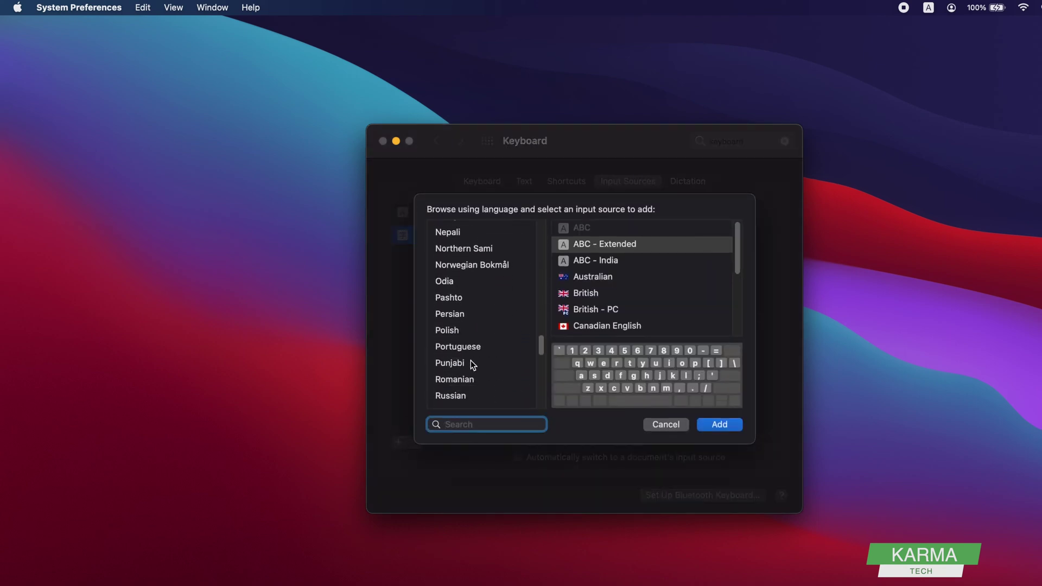
scroll(470, 361, "down", 5)
scroll(471, 360, "down", 3)
scroll(471, 360, "up", 5)
scroll(470, 360, "up", 15)
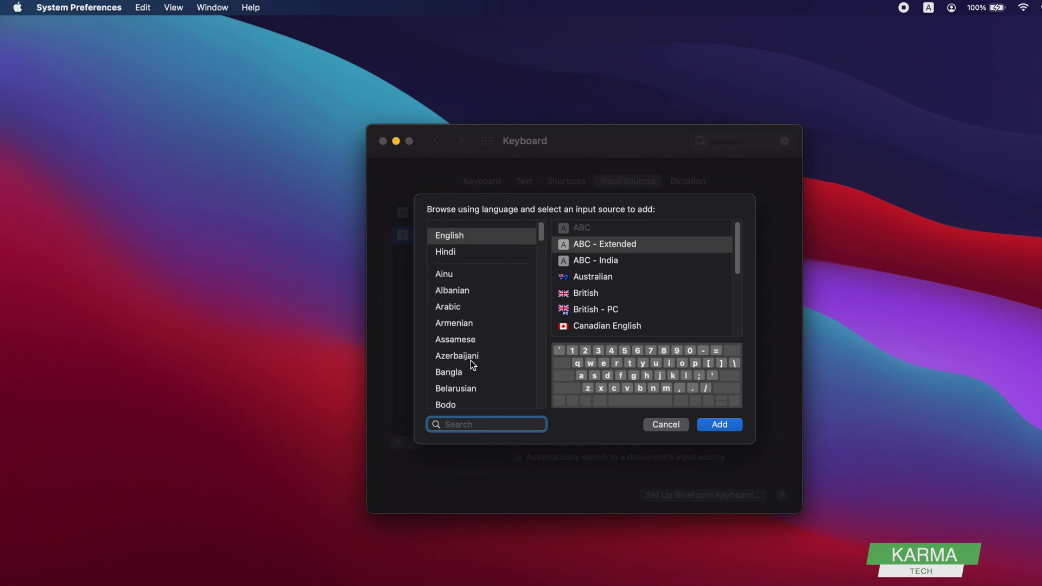
type("h")
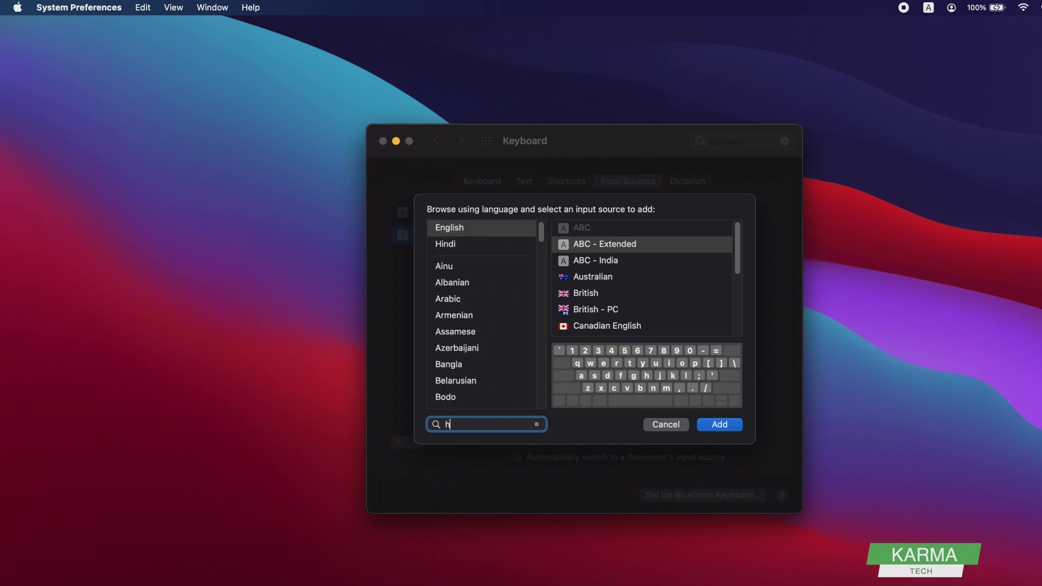
type("indi")
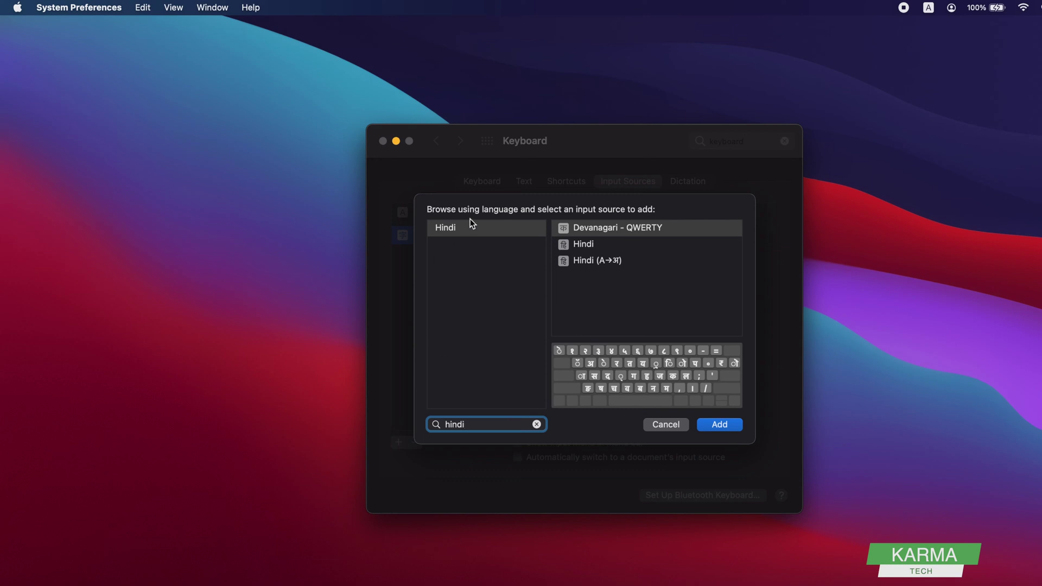
left_click(459, 229)
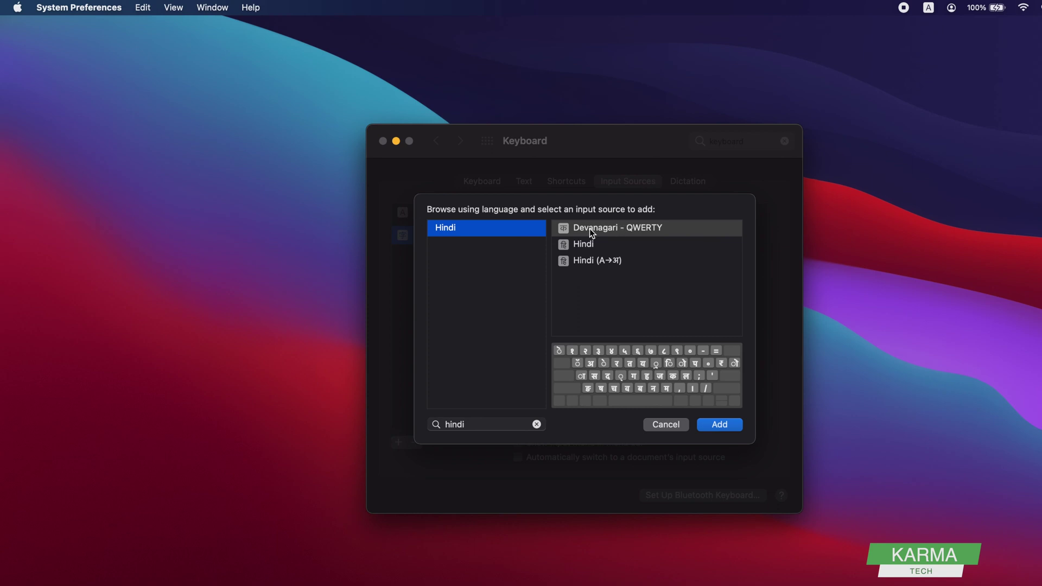
left_click(625, 229)
left_click(727, 424)
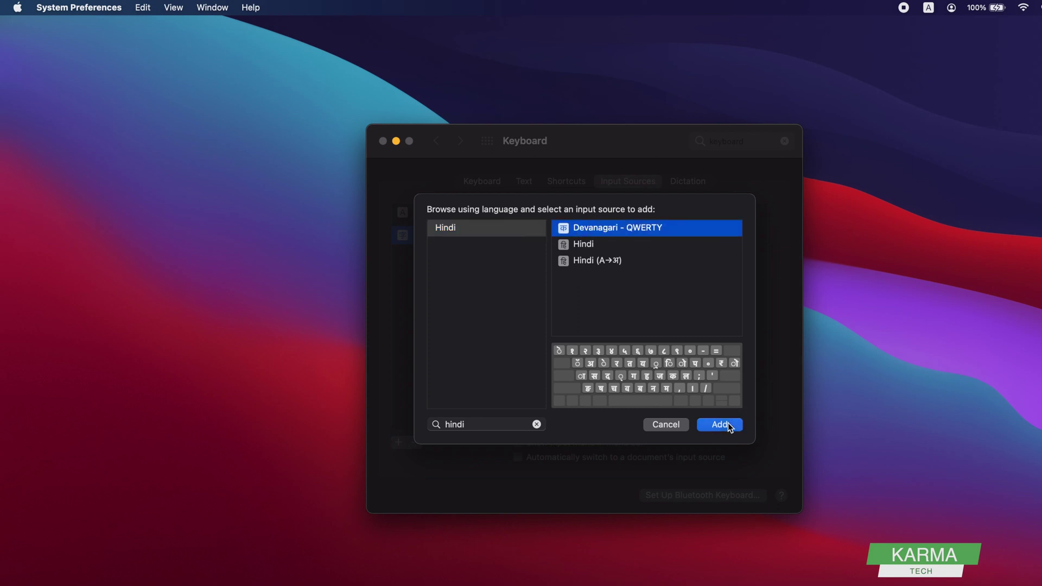
left_click(426, 228)
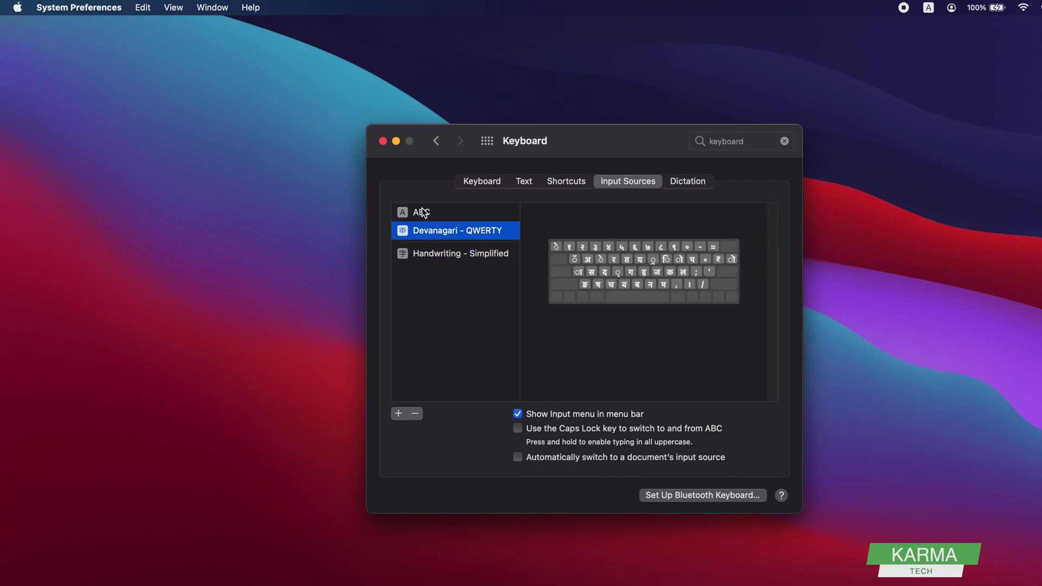
left_click(424, 215)
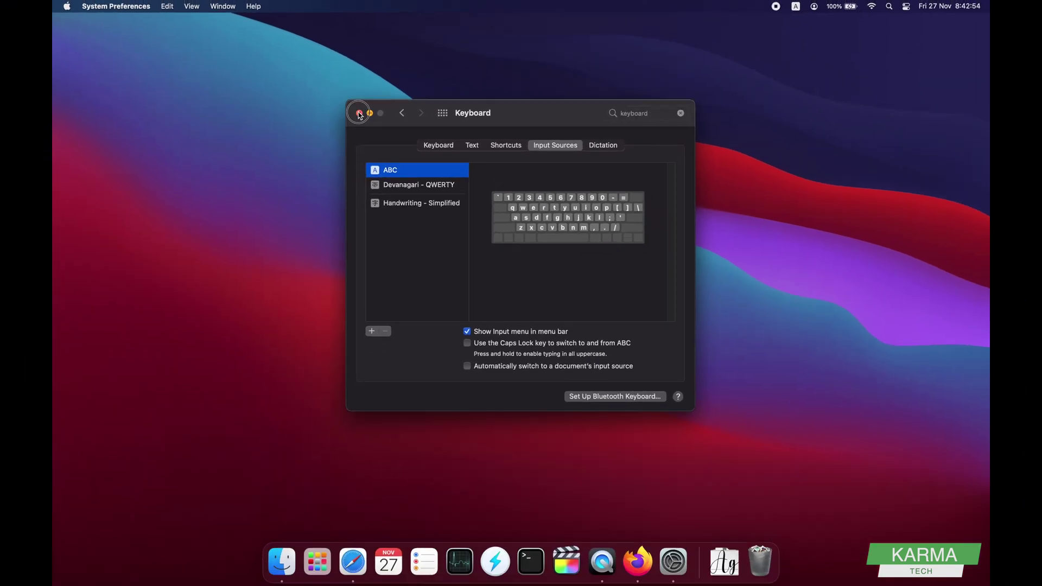
Step: Close the Keyboard preferences window, leaving the three input sources configured
left_click(360, 111)
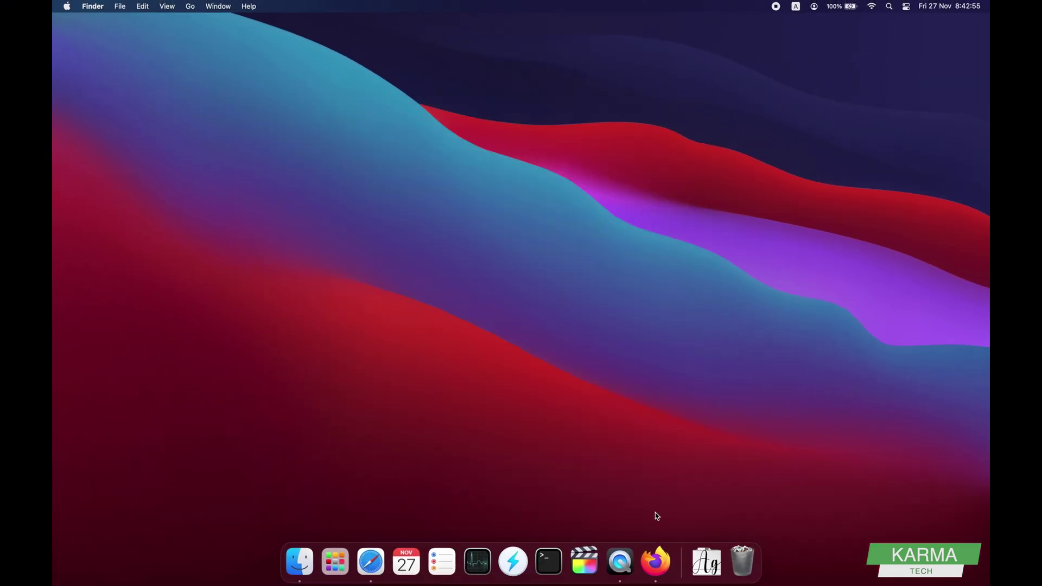
Step: Load google.com in Firefox and check the input source menu, with ABC still active
left_click(661, 564)
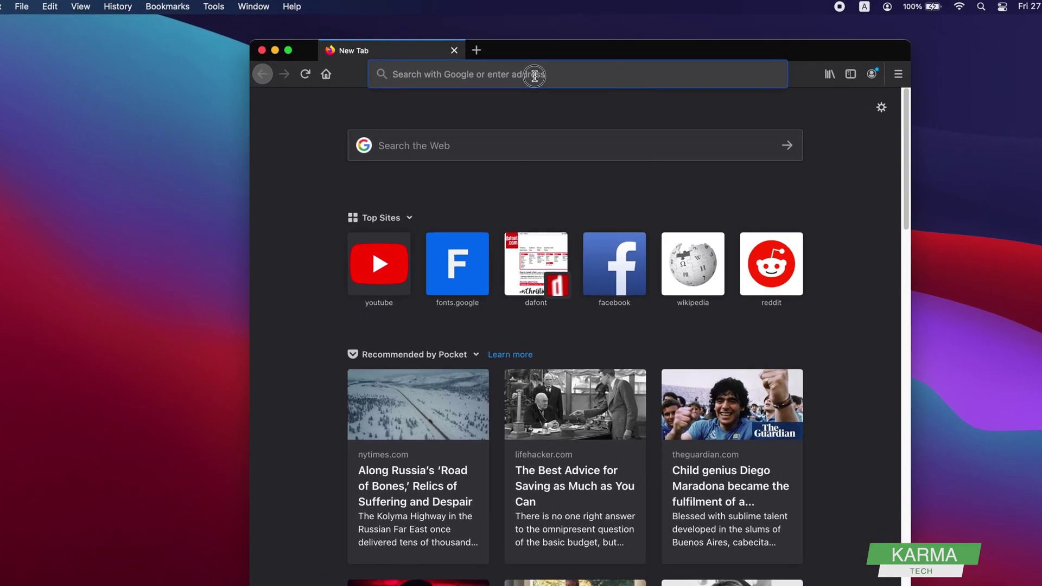
left_click(525, 61)
type("google.com/")
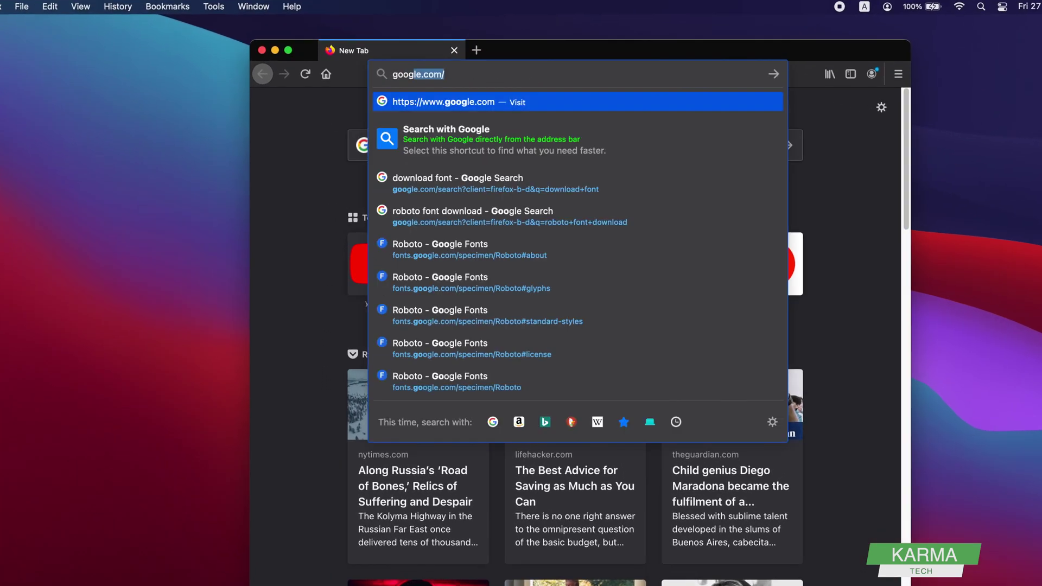
key("Return")
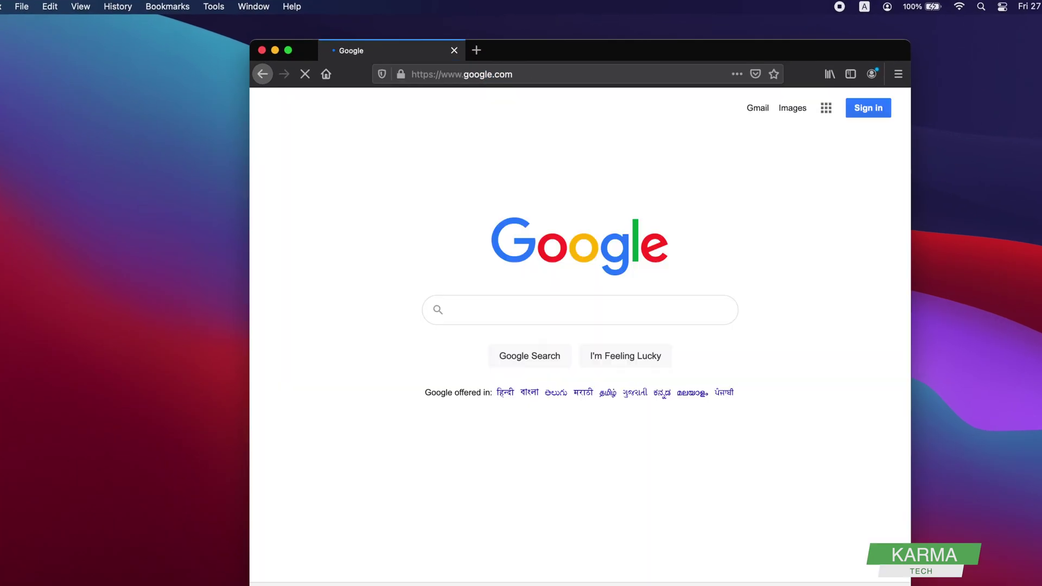
left_click(864, 6)
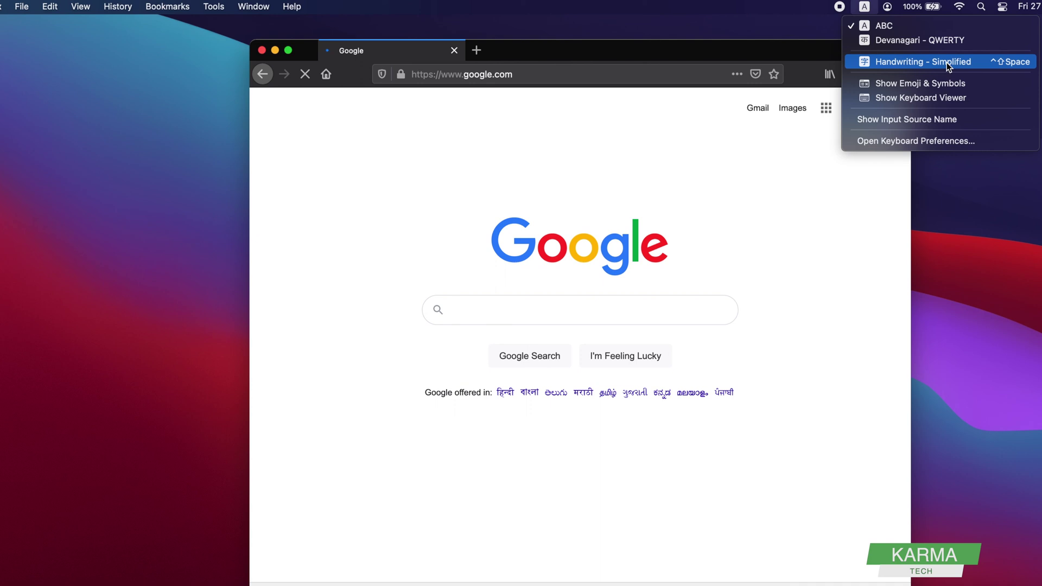
Step: Type 'this is a test' into Google's search box in ABC, then delete it
left_click(891, 24)
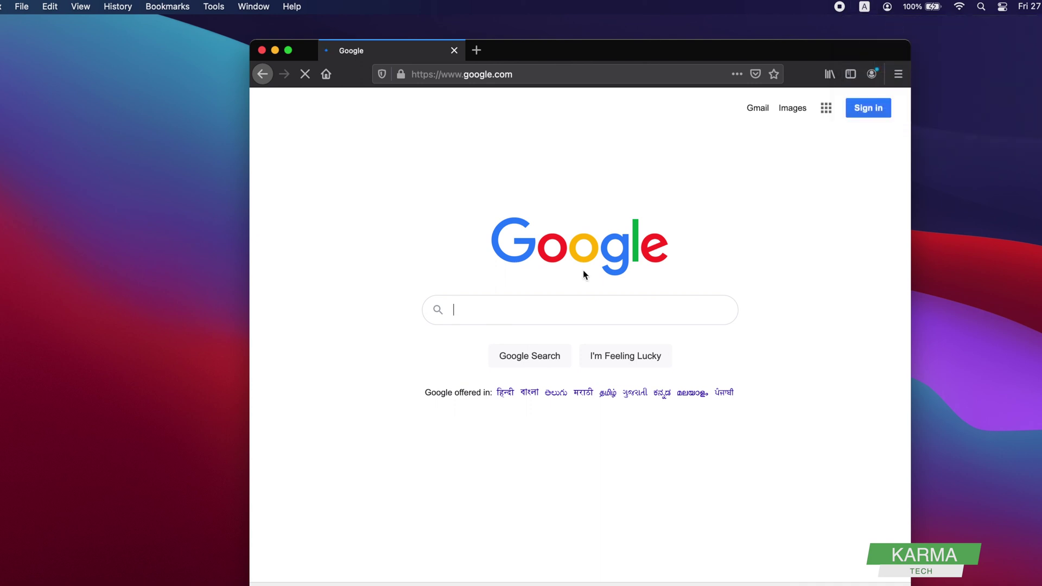
type("this is")
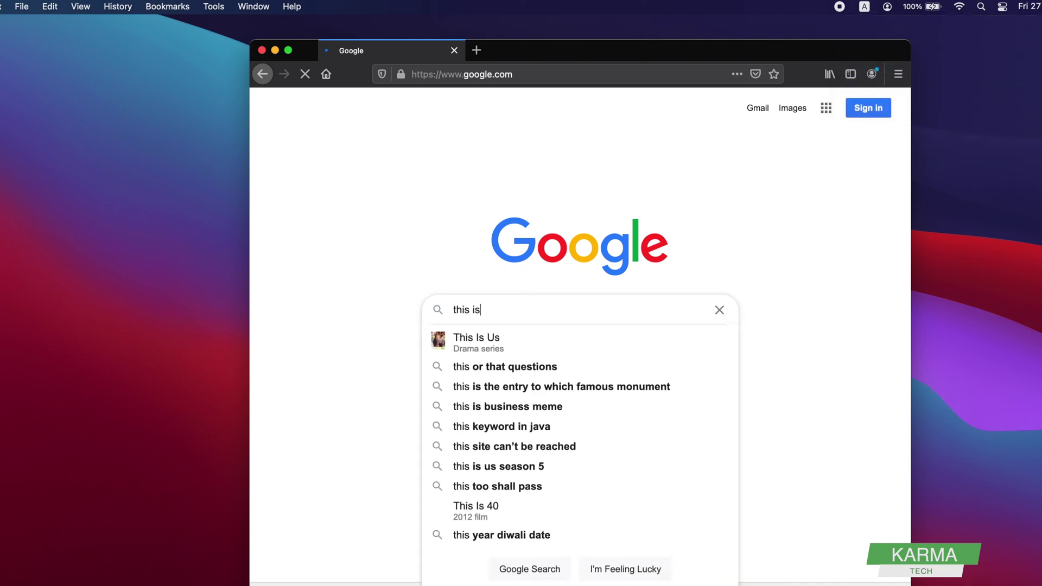
type(" a test")
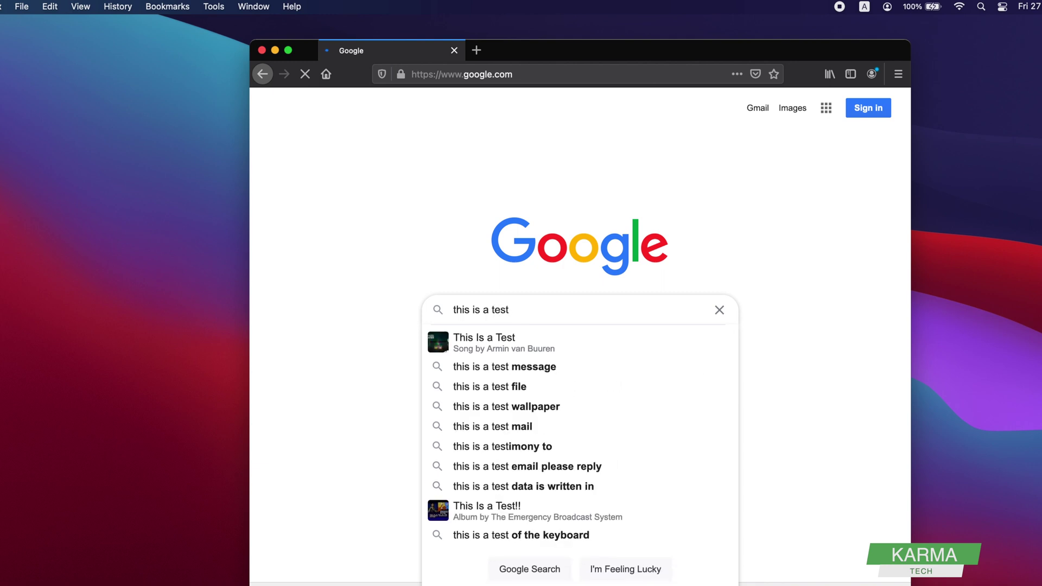
triple_click(561, 312)
key("BackSpace")
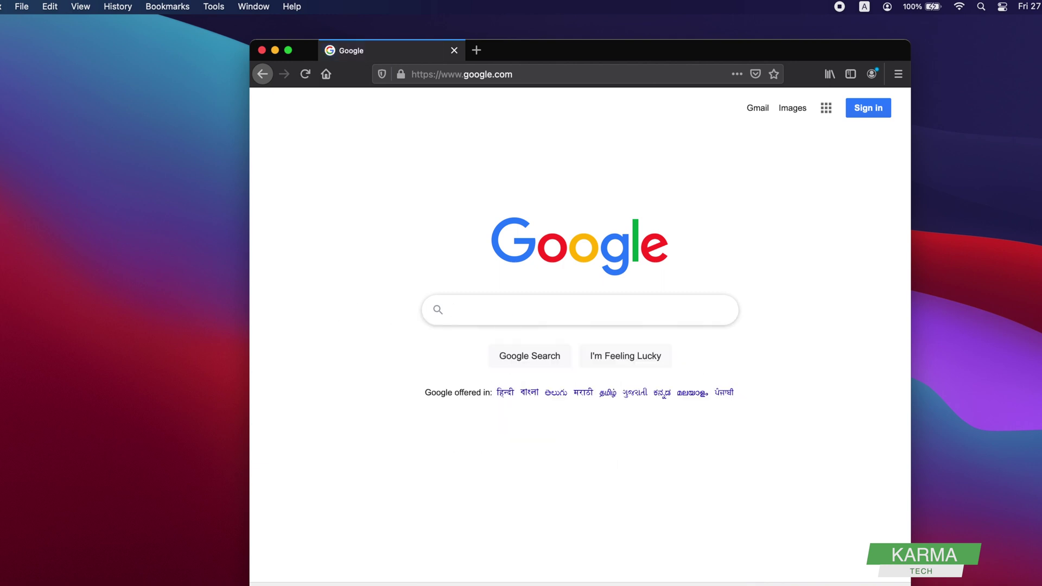
Step: Type 'कारमा कारमा' with Devanagari - QWERTY, delete it, and switch back to ABC
left_click(864, 6)
left_click(887, 40)
type("कारमा का")
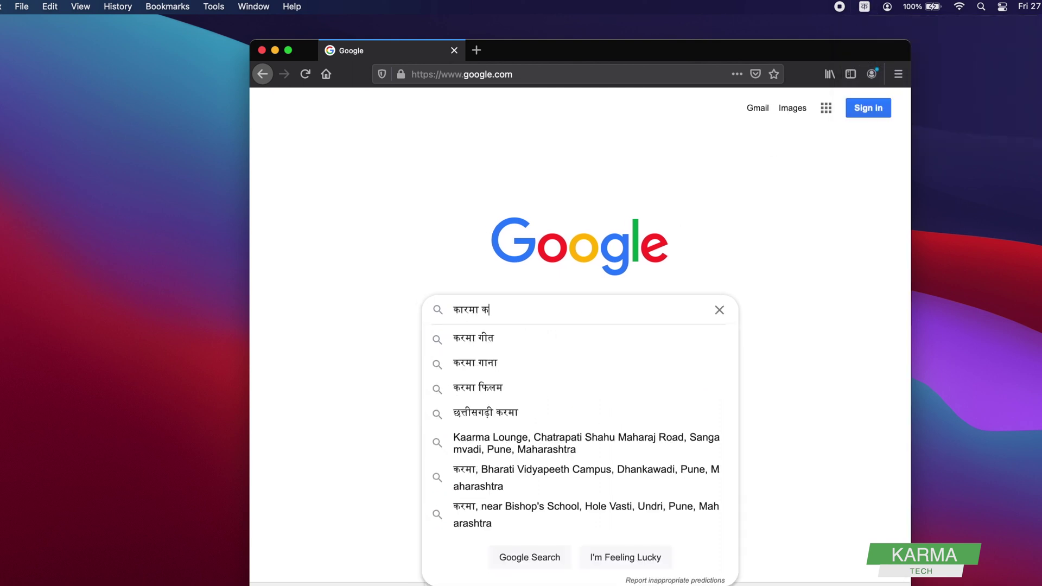
type("रमा")
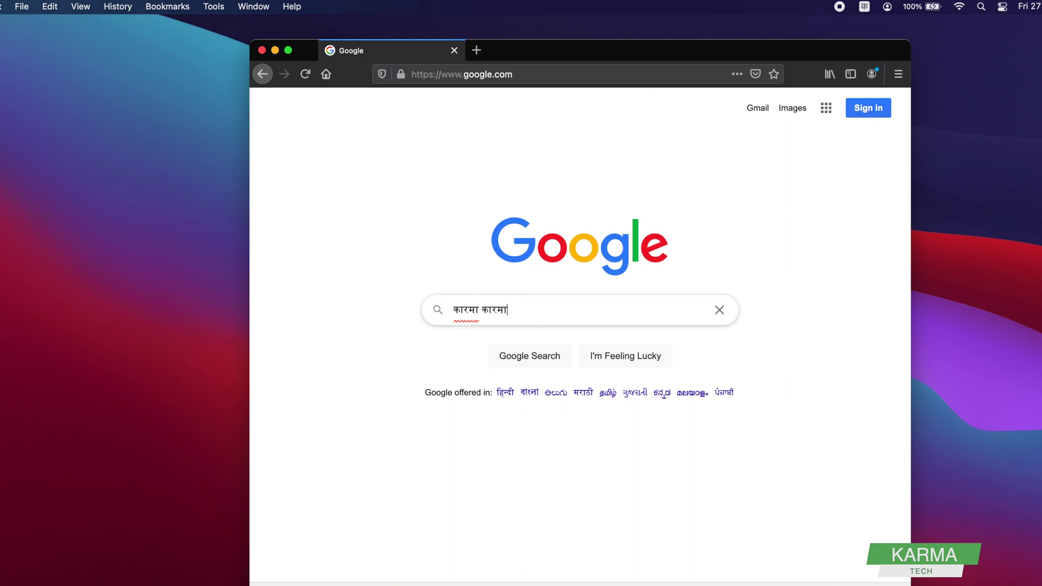
left_click_drag(550, 309, 409, 315)
key("BackSpace")
key("ctrl+space")
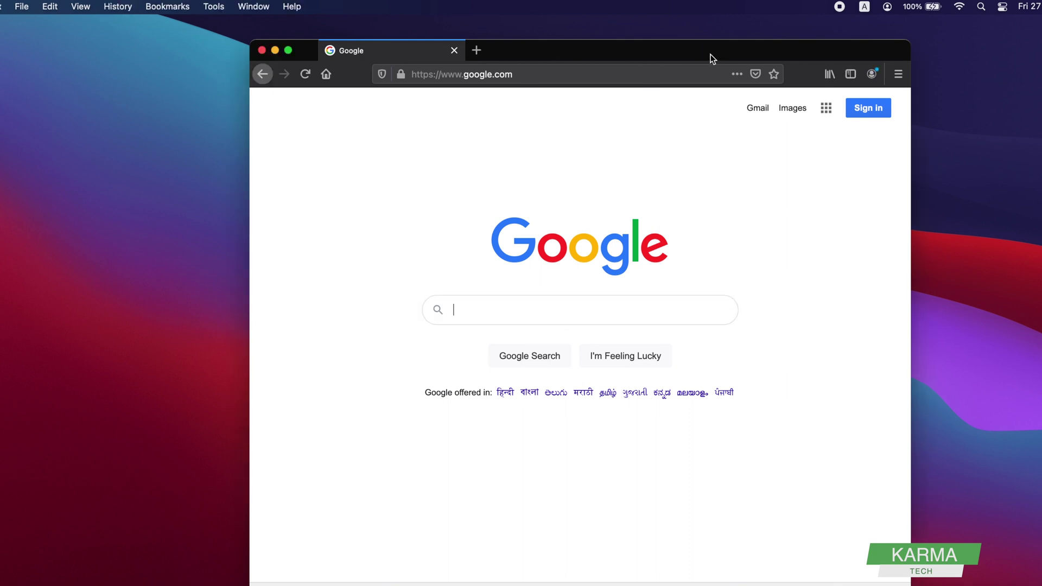